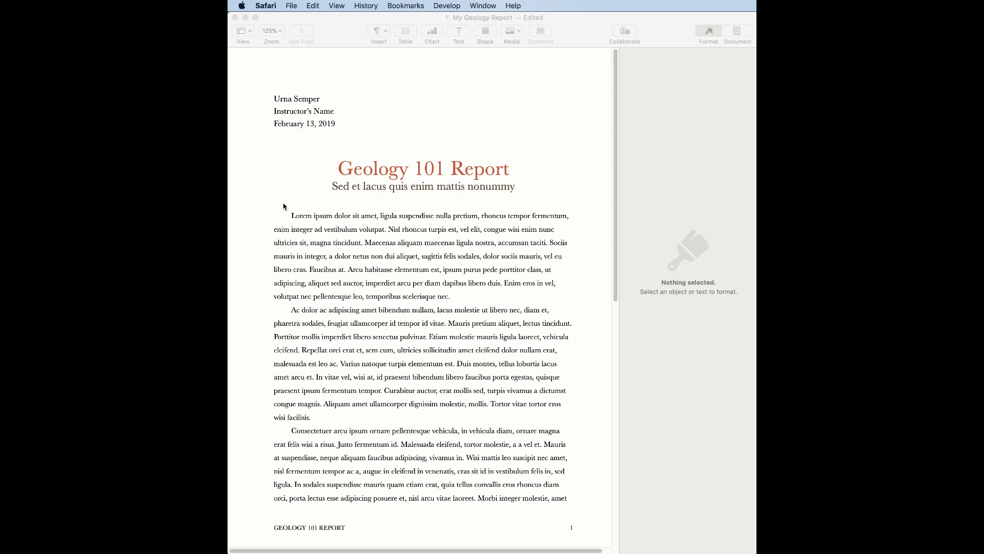
Bring the Geology 101 Report window in Pages to the front.
left_click(306, 204)
Insert a text box below the subtitle, stretched margin to margin, and begin entering CONFIDENTIAL.
left_click(307, 204)
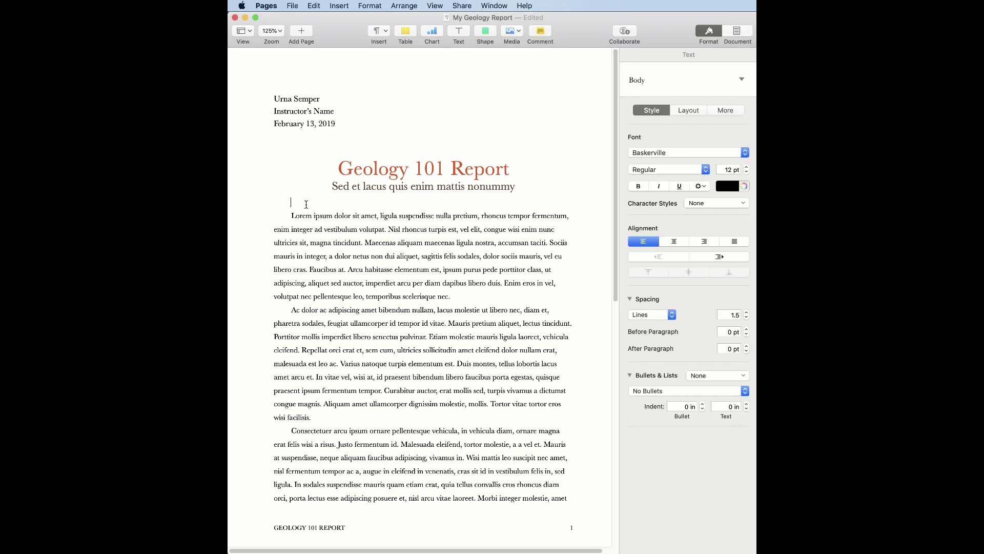
left_click(459, 32)
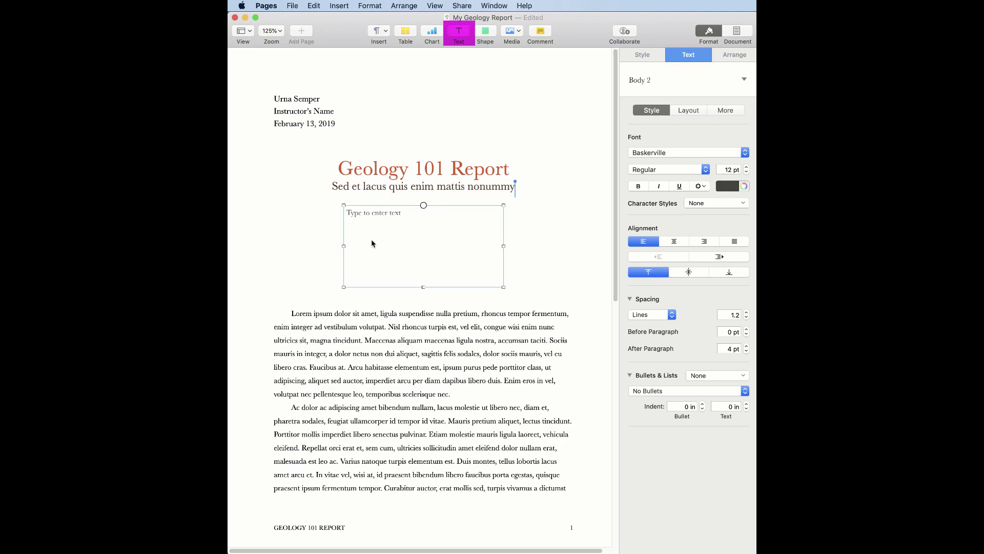
left_click_drag(344, 245, 273, 246)
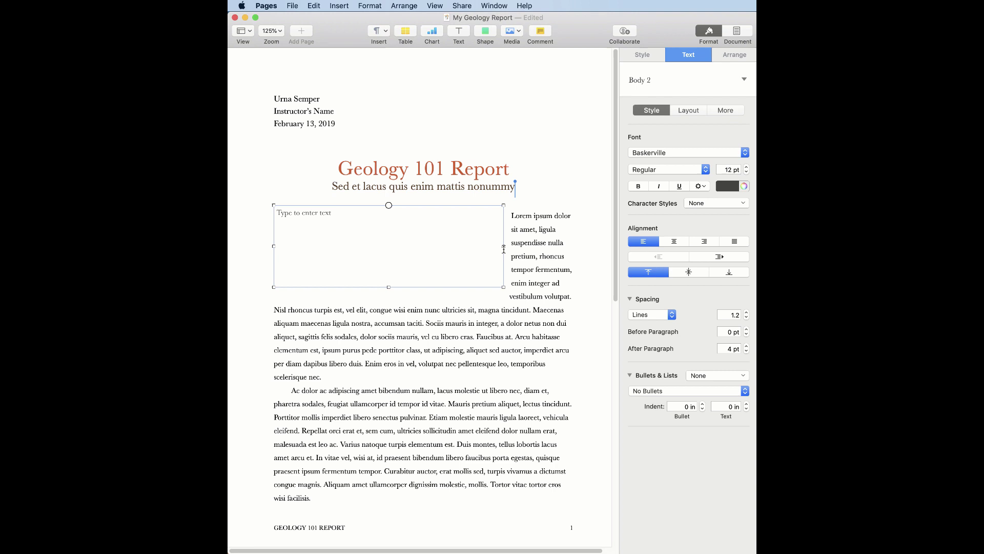
left_click_drag(504, 245, 573, 246)
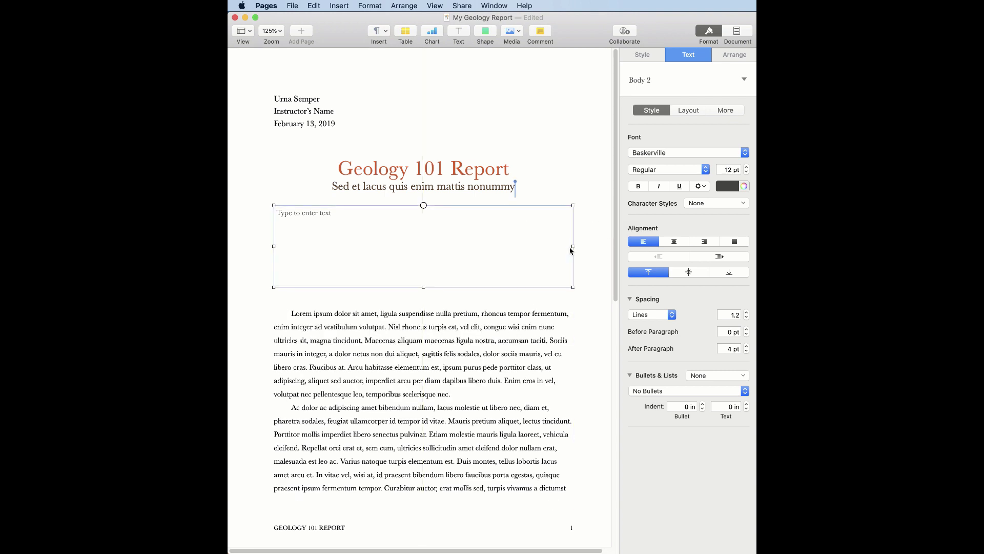
double_click(364, 227)
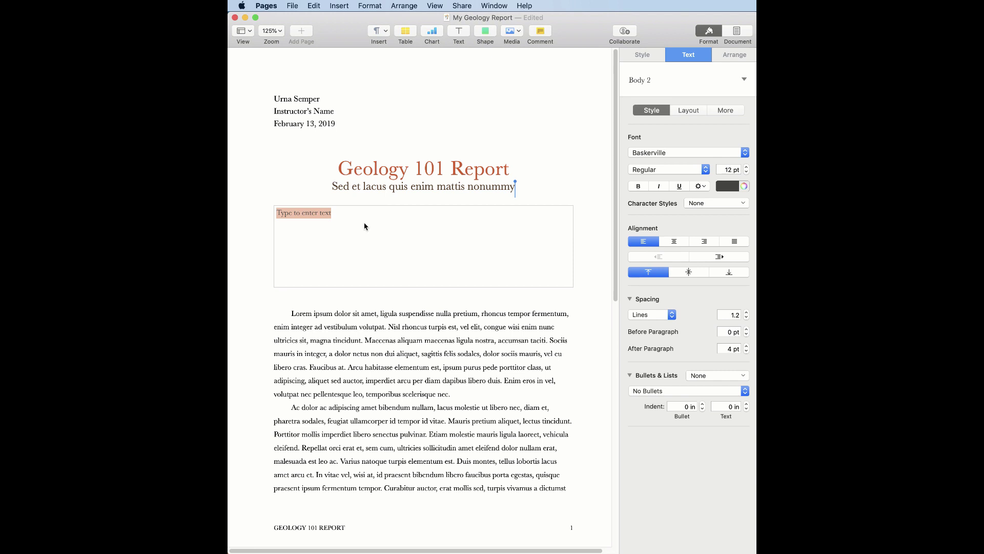
type("CON")
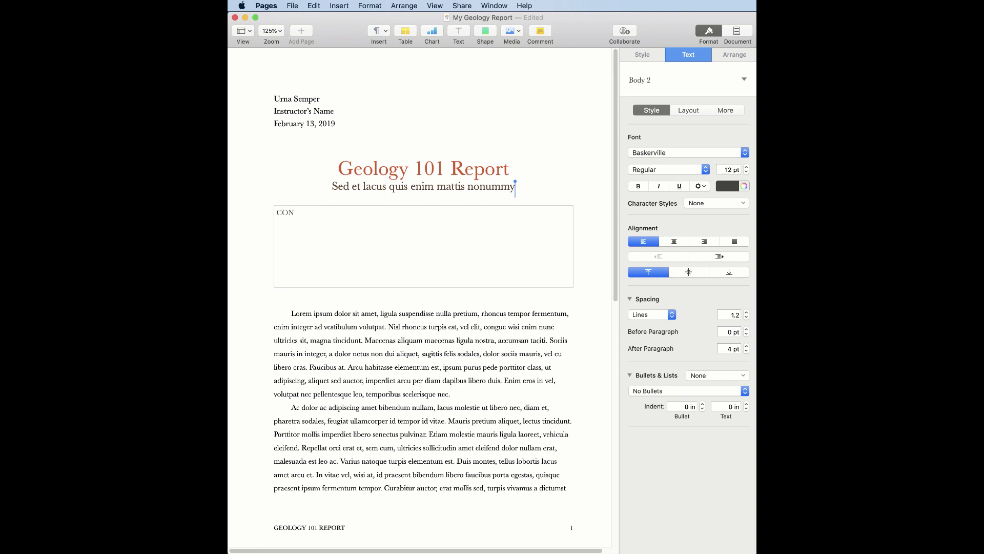
type("FIDENTIAL")
Make CONFIDENTIAL centred, crimson and 60 pt so it spans the box.
double_click(308, 214)
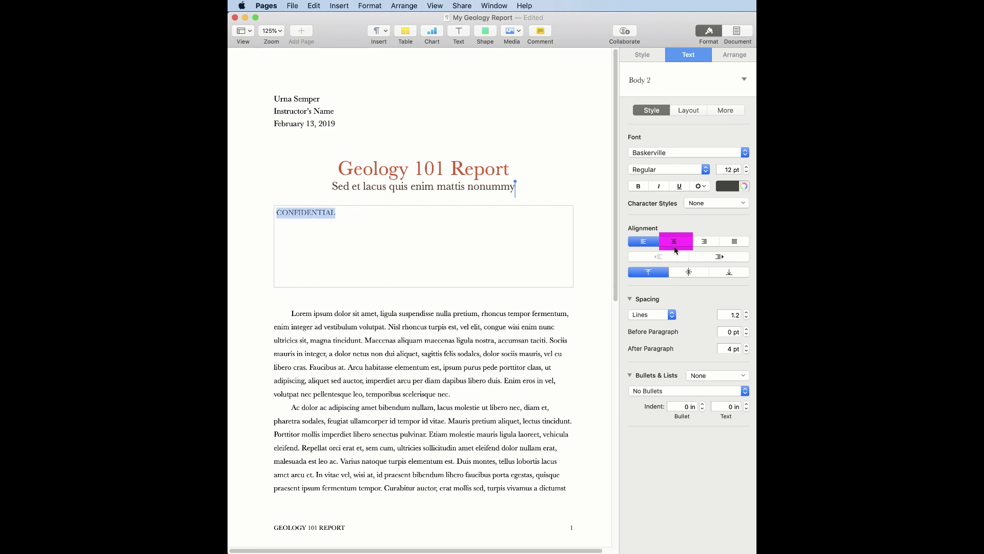
left_click(673, 242)
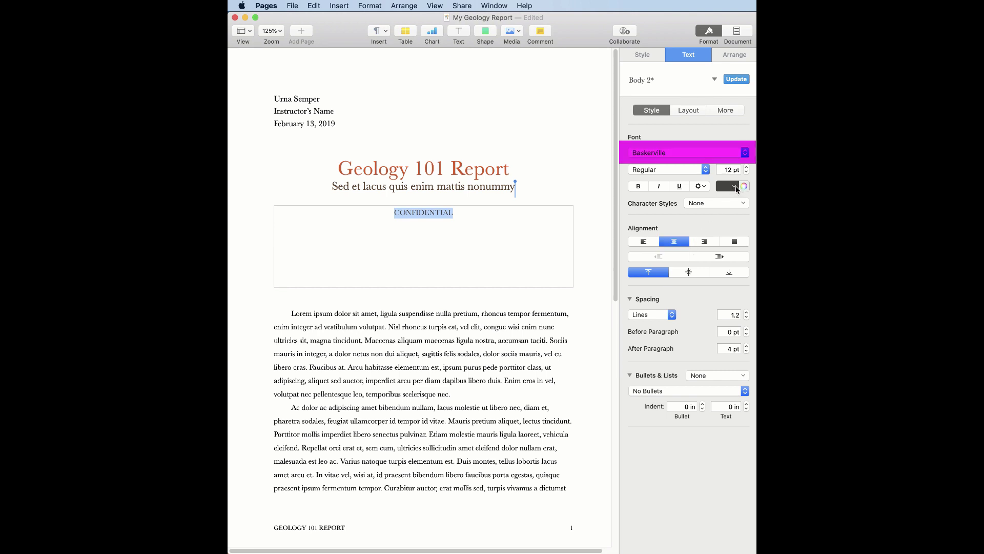
left_click(733, 186)
left_click(753, 217)
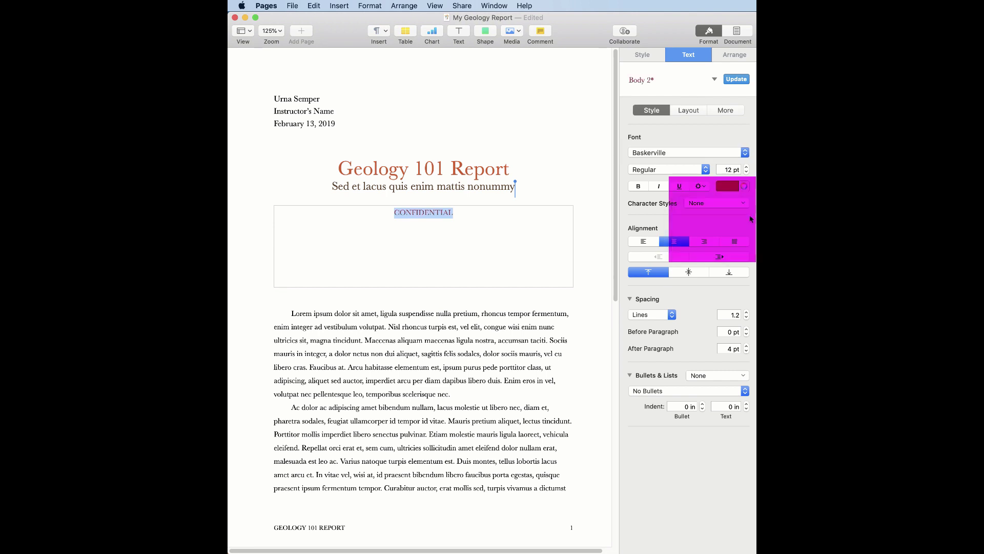
left_click(729, 169)
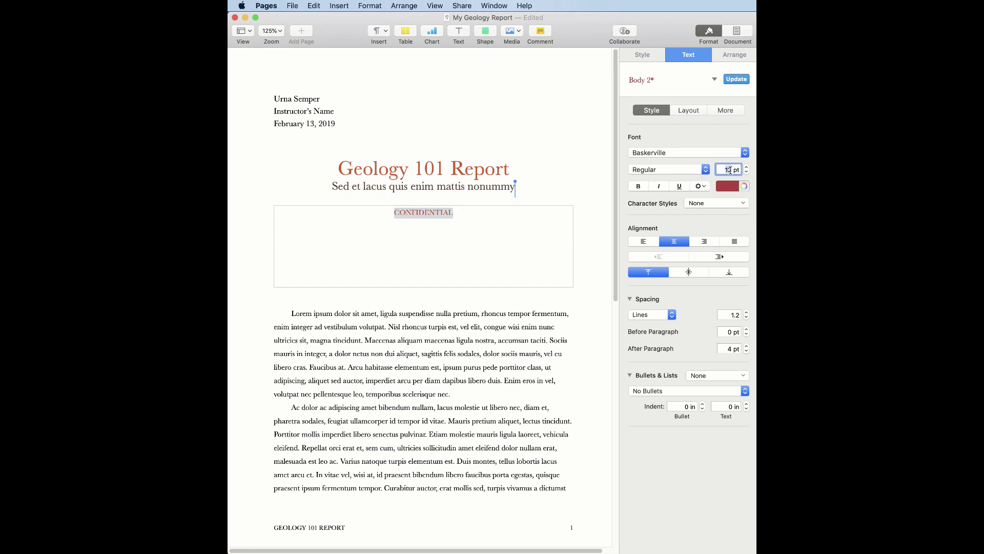
type("60")
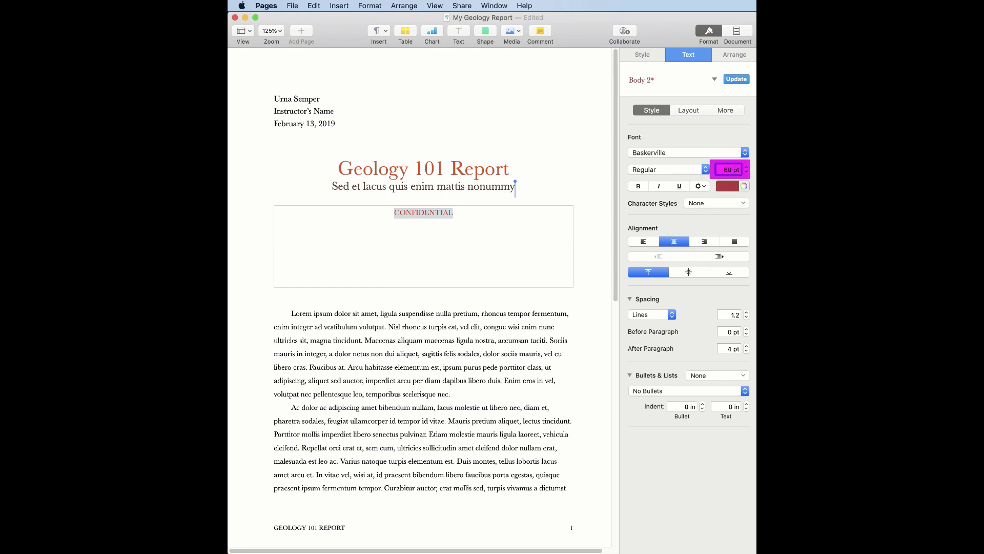
key("Return")
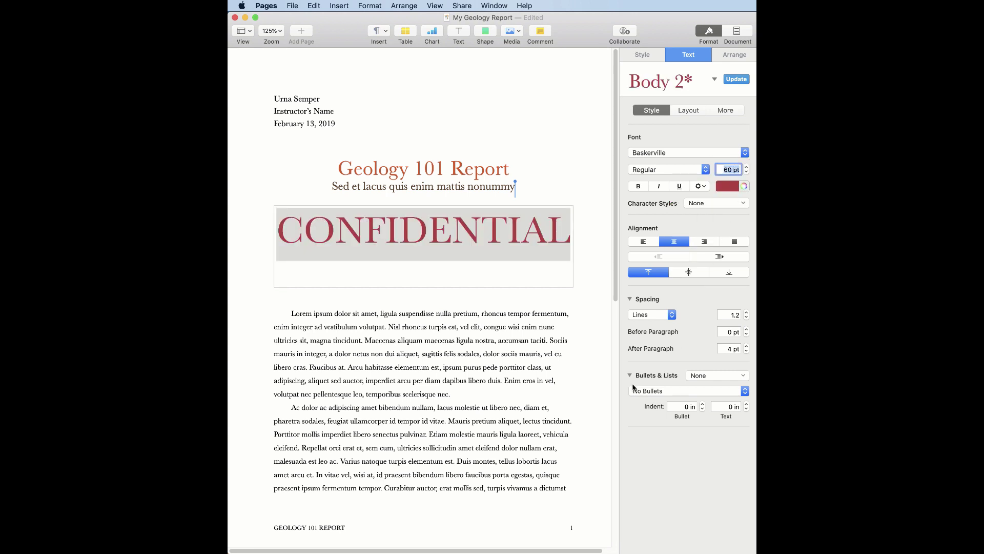
left_click(455, 286)
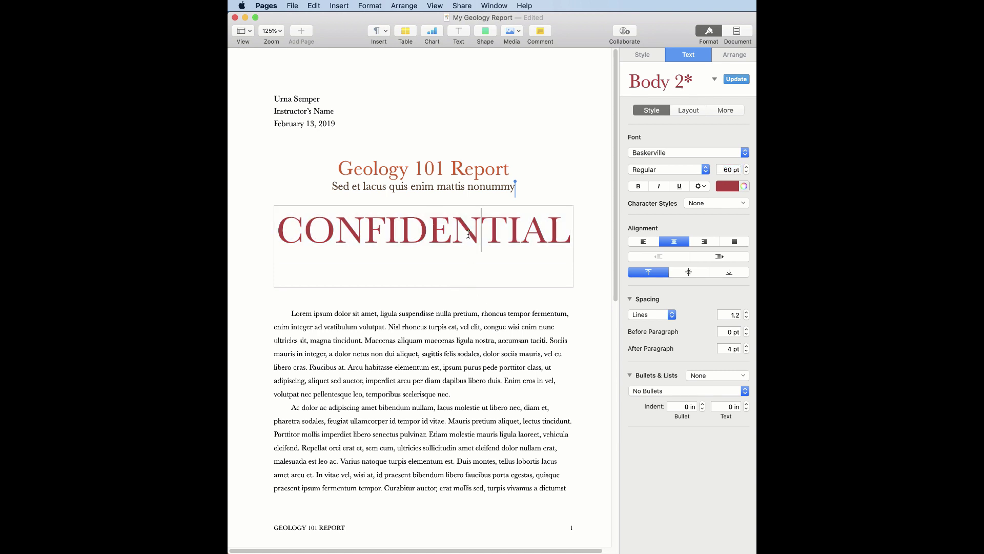
Select the CONFIDENTIAL box as an object and shorten it to fit the word.
left_click(496, 330)
key("super+a")
scroll(469, 250, "down", 5)
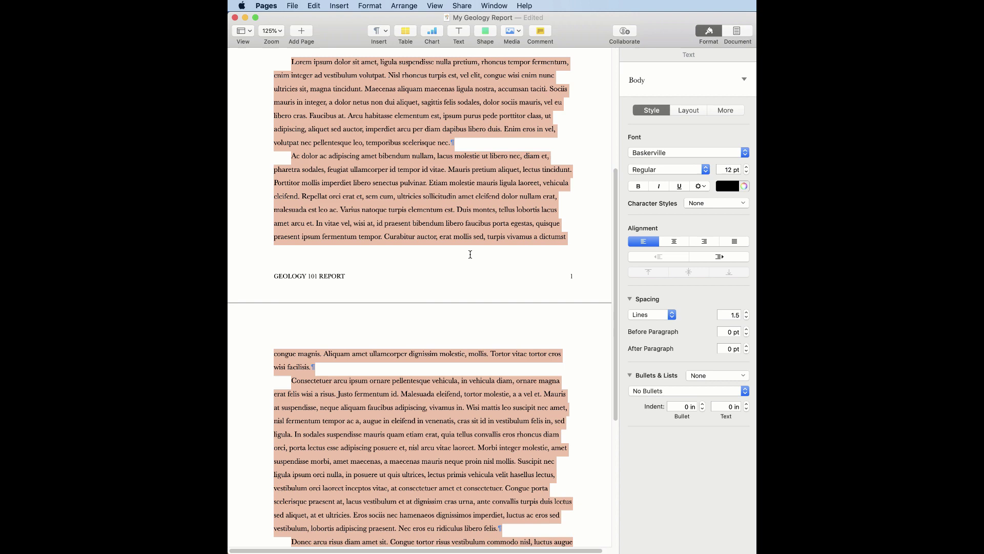
scroll(469, 250, "up", 5)
left_click(448, 154)
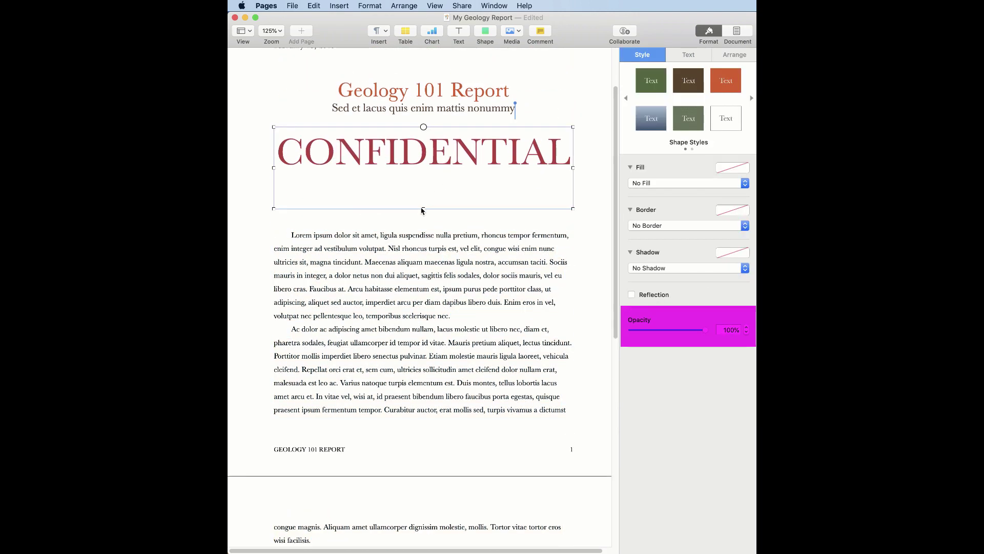
left_click_drag(424, 209, 423, 173)
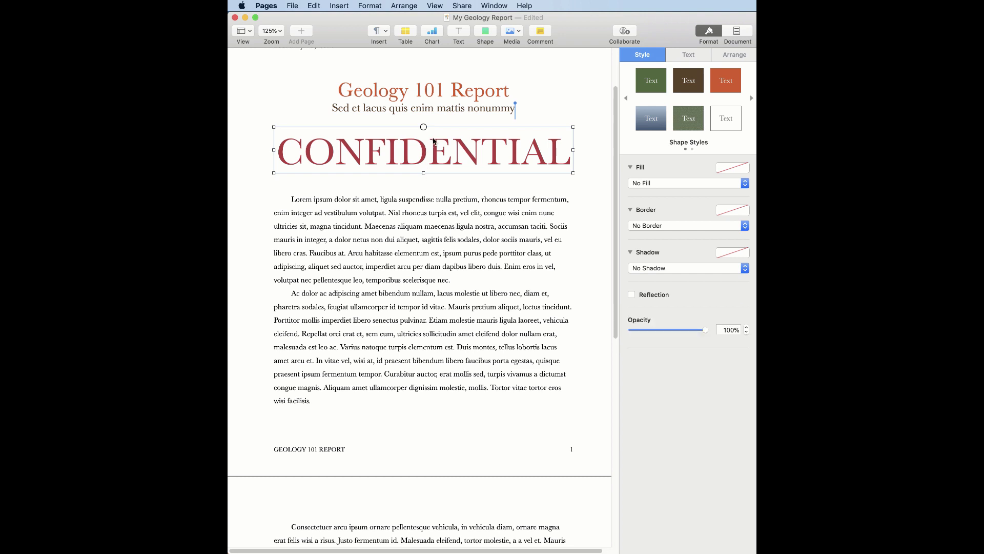
Move the CONFIDENTIAL box to the section master so body text flows beneath it.
left_click(404, 7)
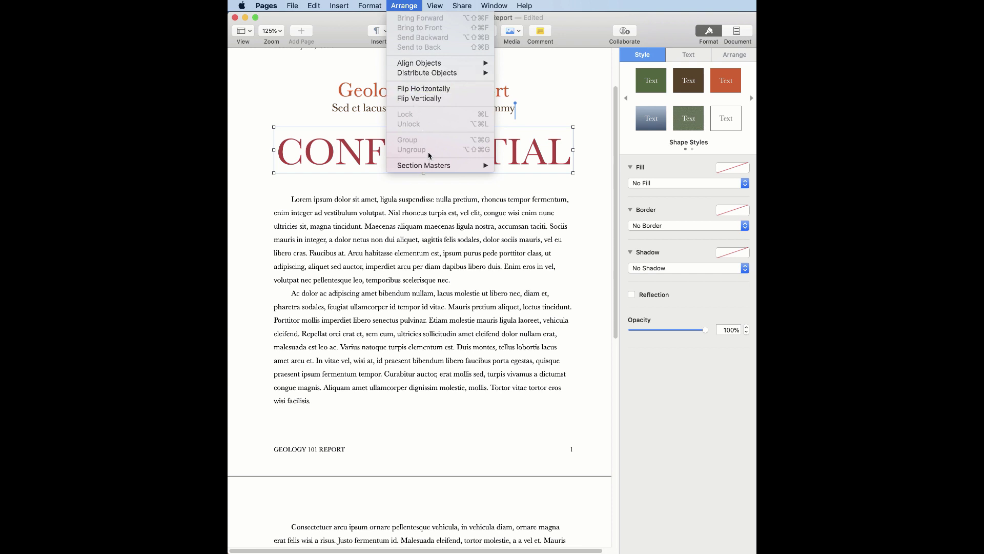
mouse_move(423, 166)
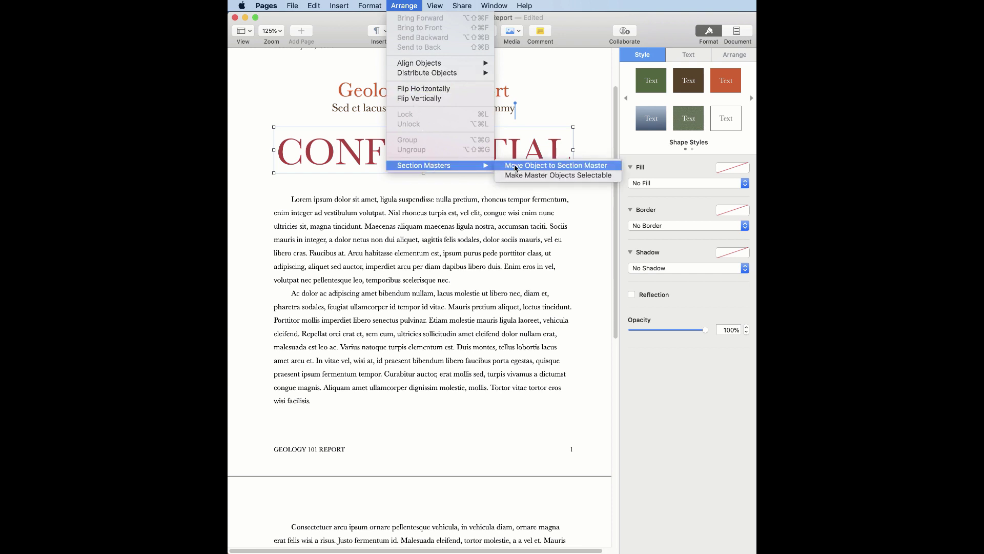
left_click(516, 167)
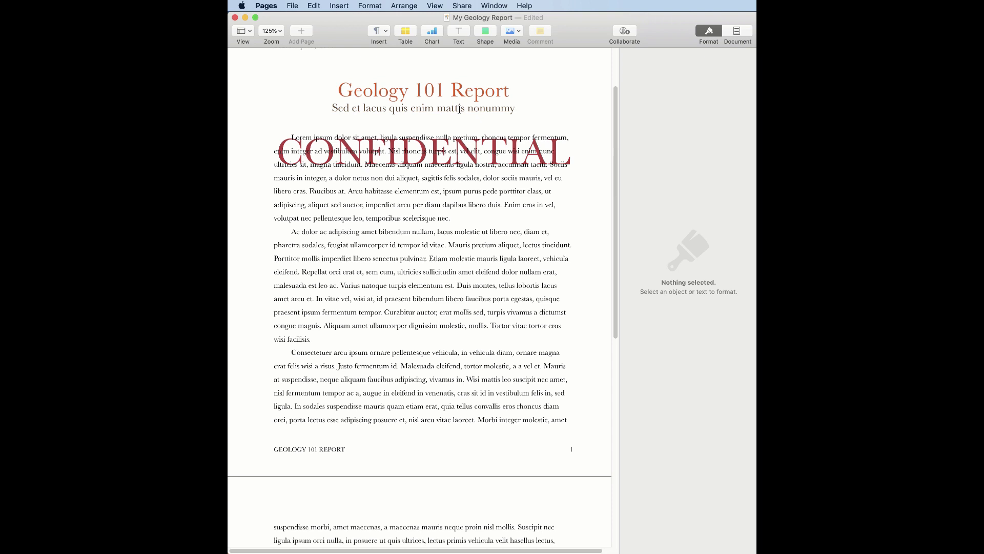
Make master objects selectable, select the watermark and fade it to 50% opacity.
left_click(405, 7)
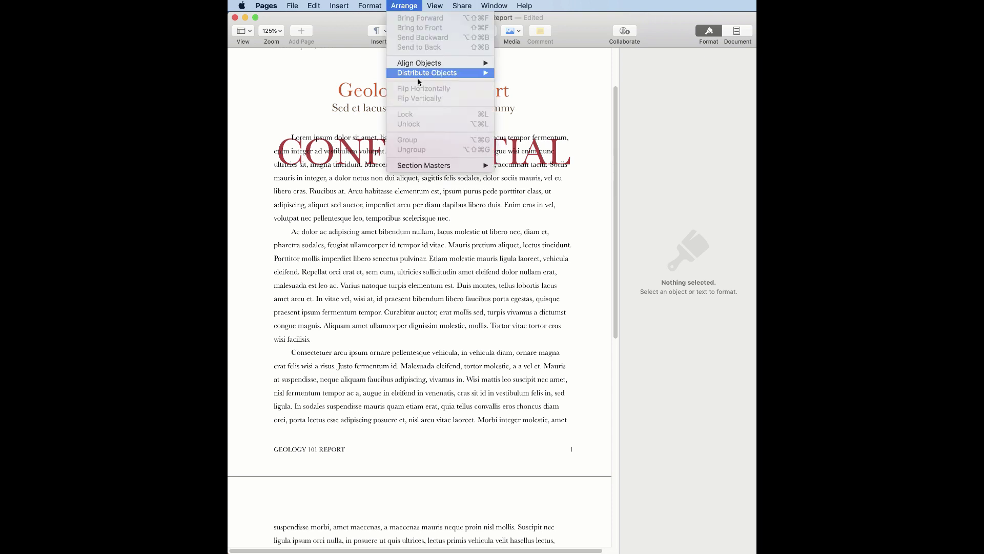
mouse_move(424, 166)
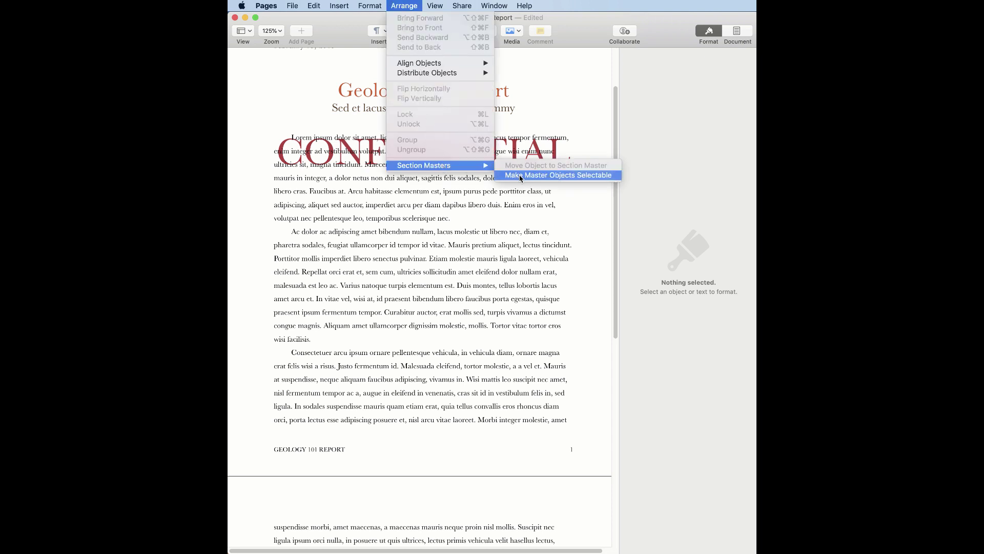
left_click(520, 178)
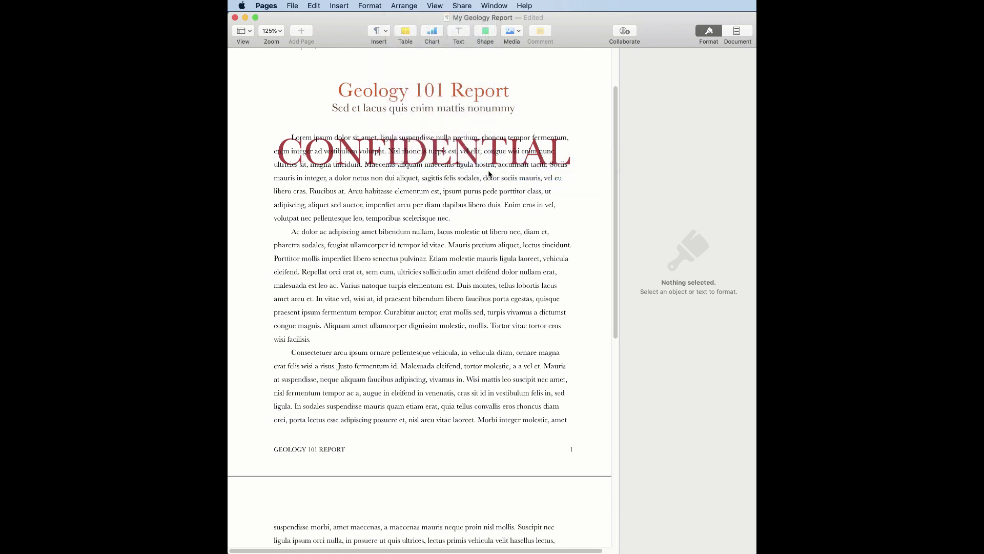
left_click(472, 156)
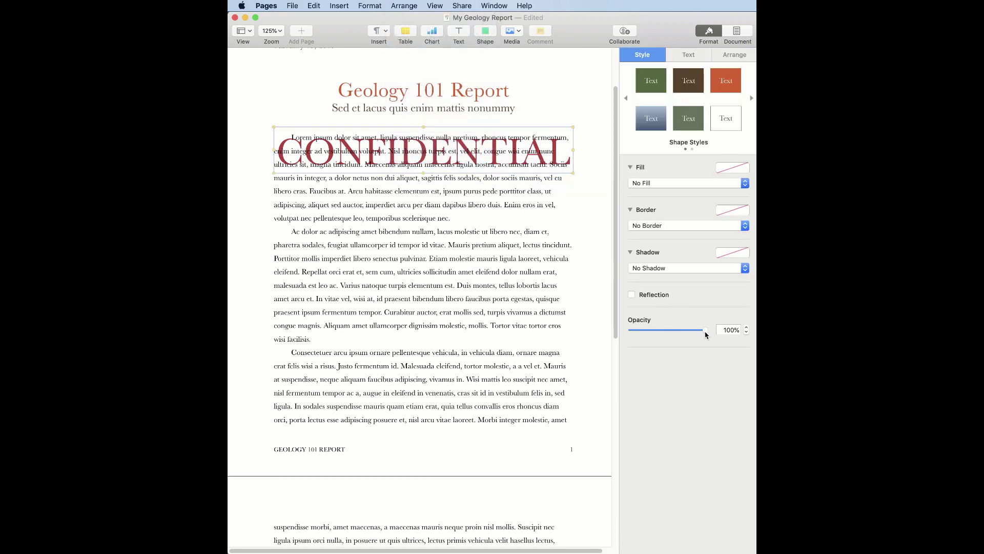
mouse_move(706, 331)
left_mouse_down()
mouse_move(658, 334)
mouse_move(667, 334)
left_mouse_up()
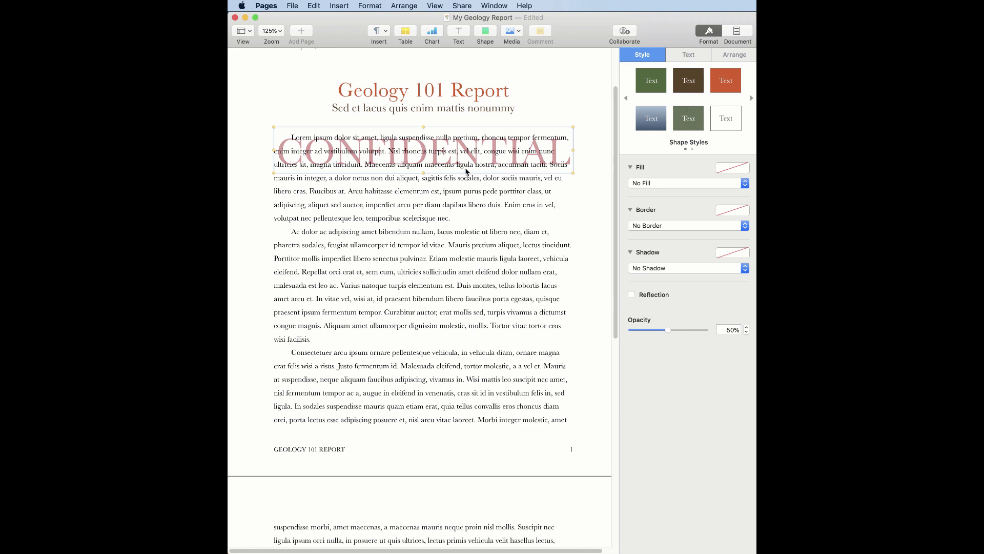
Drag the watermark down over the second paragraph and show its text formatting.
left_click_drag(449, 163, 452, 260)
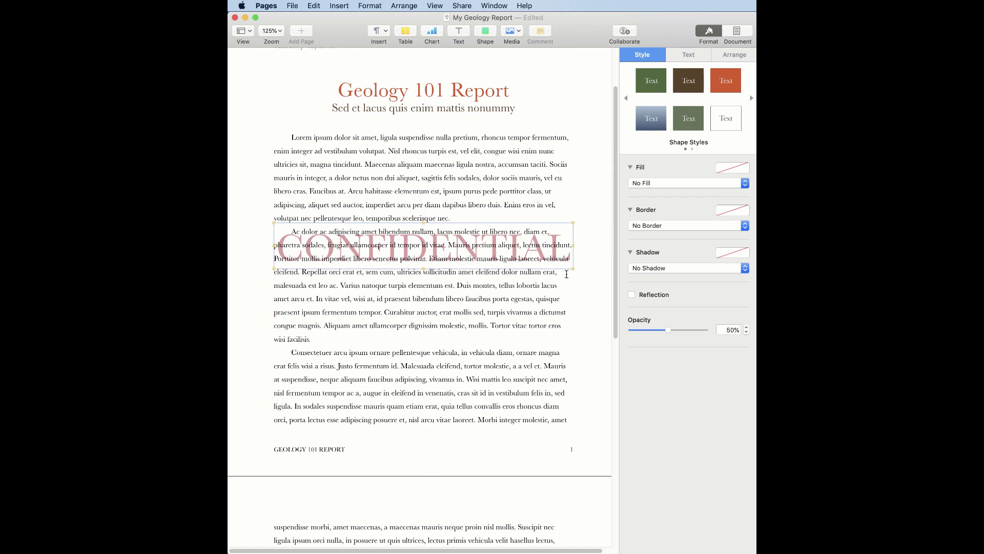
left_click(693, 57)
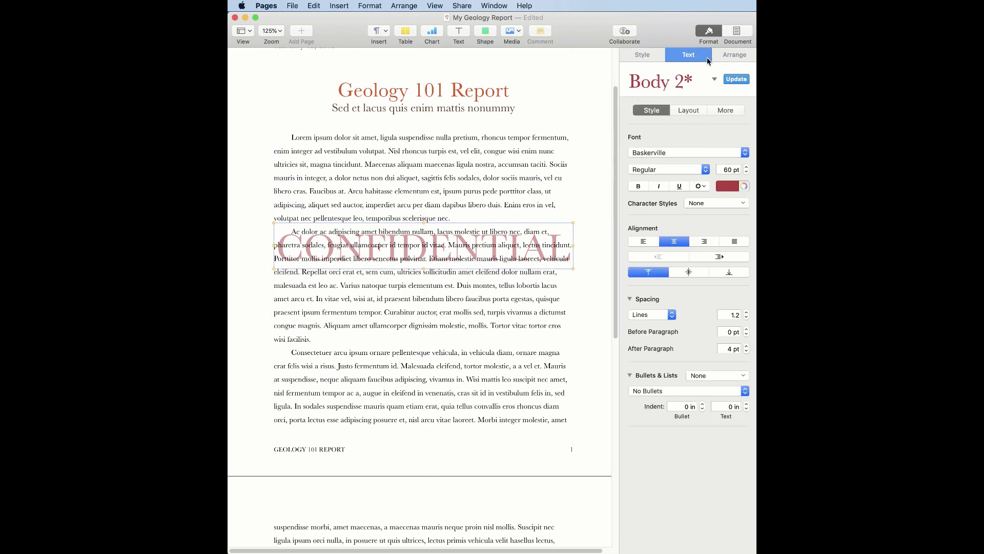
In Arrange settings, step the watermark's rotation up to 30°.
left_click(733, 57)
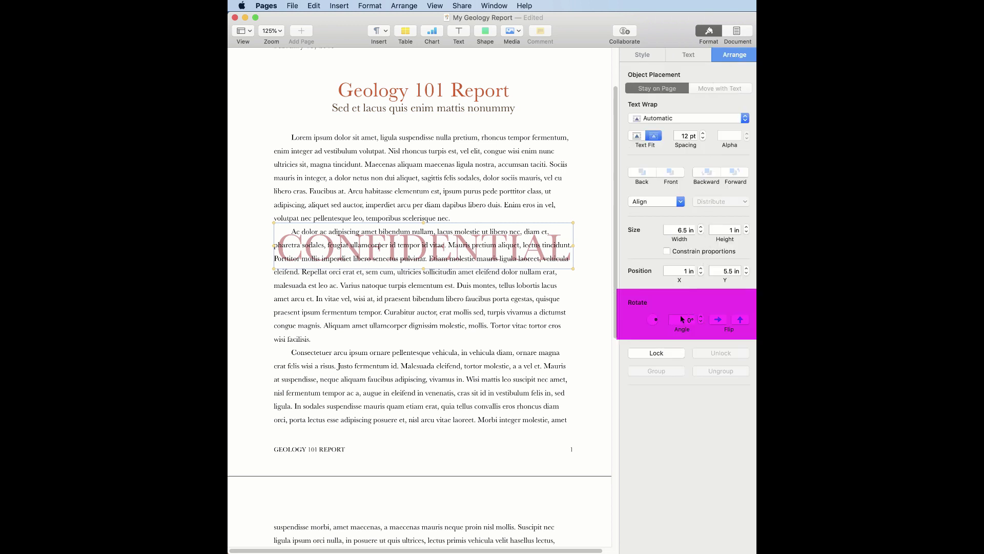
left_click(702, 318)
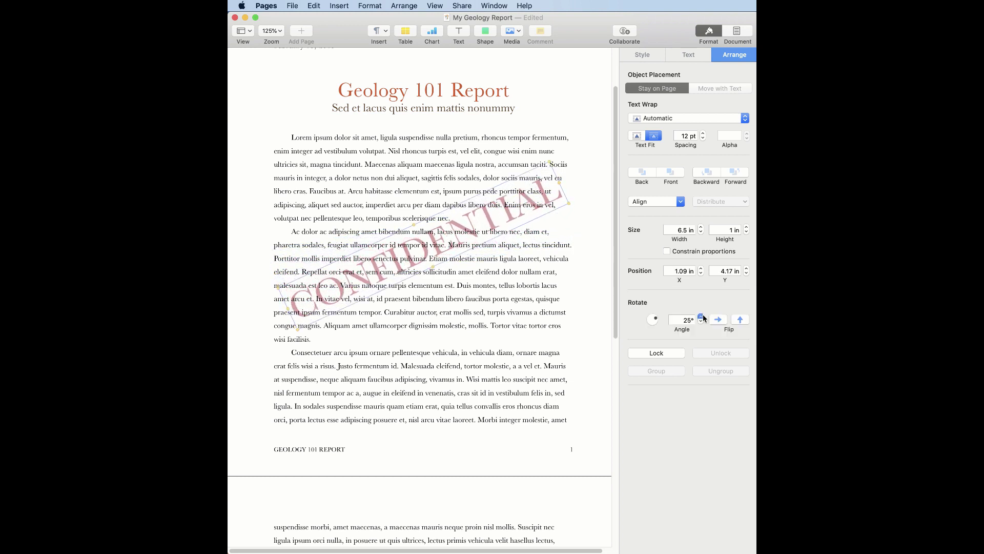
left_click(703, 318)
left_click(703, 317)
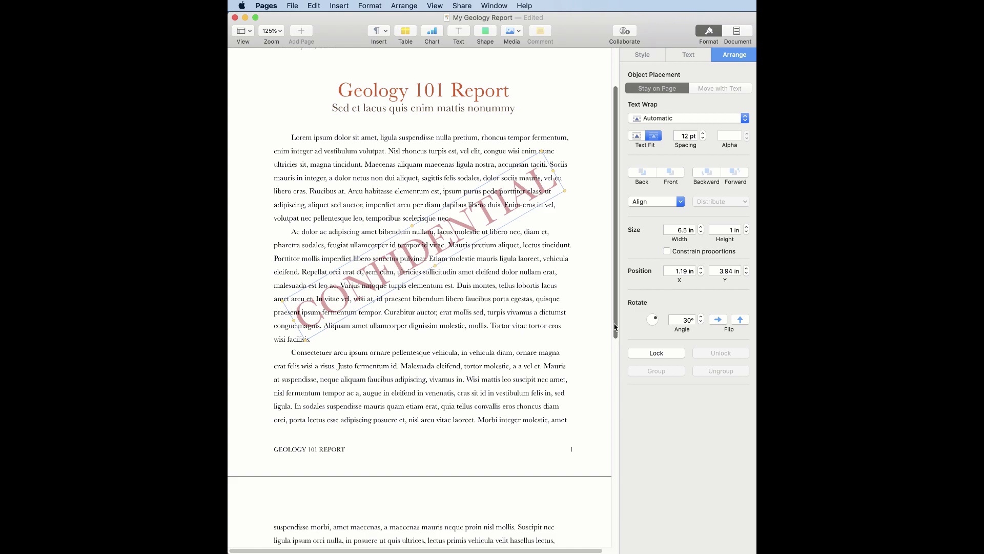
mouse_move(616, 327)
left_mouse_down()
mouse_move(622, 493)
mouse_move(615, 281)
mouse_move(626, 456)
left_mouse_up()
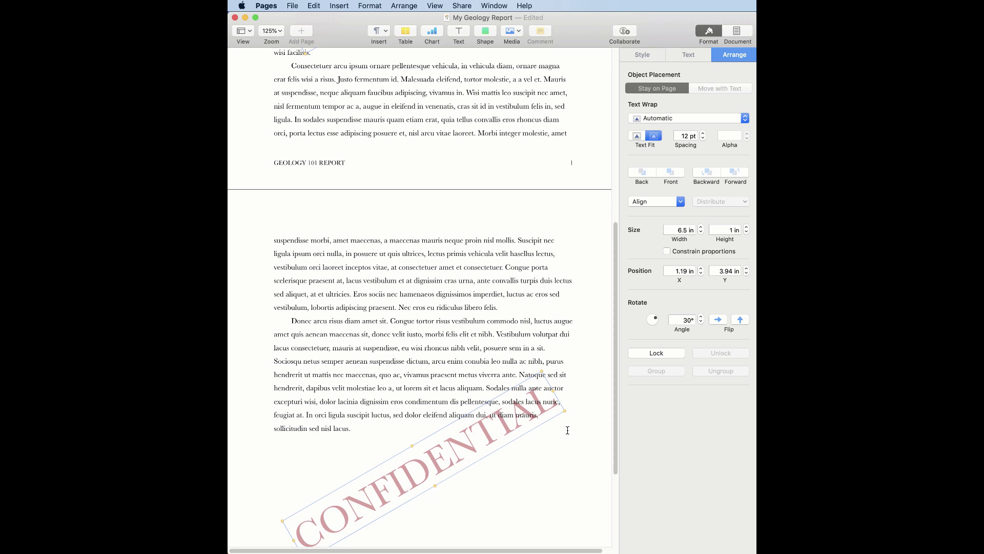
Move the tilted CONFIDENTIAL watermark up and left across the title area.
left_click_drag(477, 413, 470, 305)
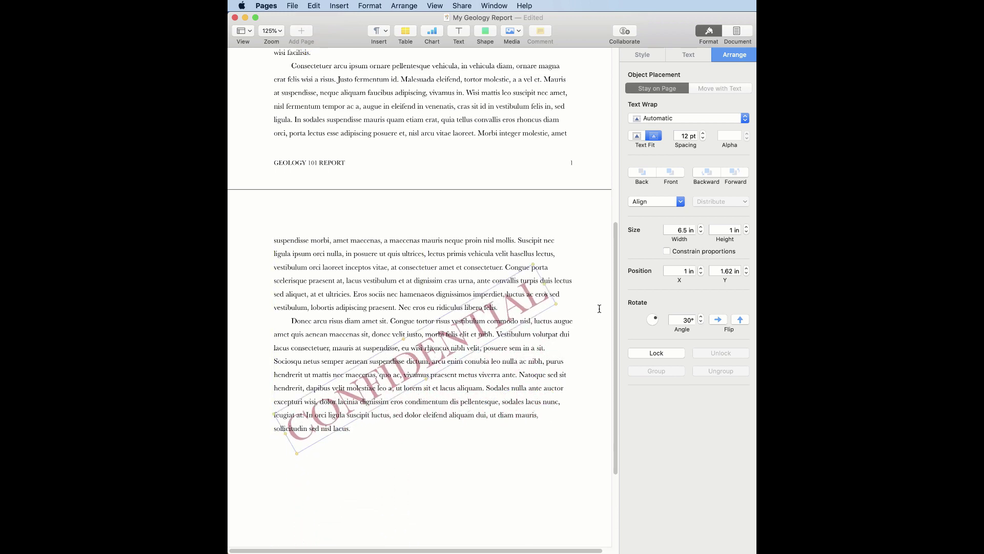
left_click_drag(615, 285, 614, 165)
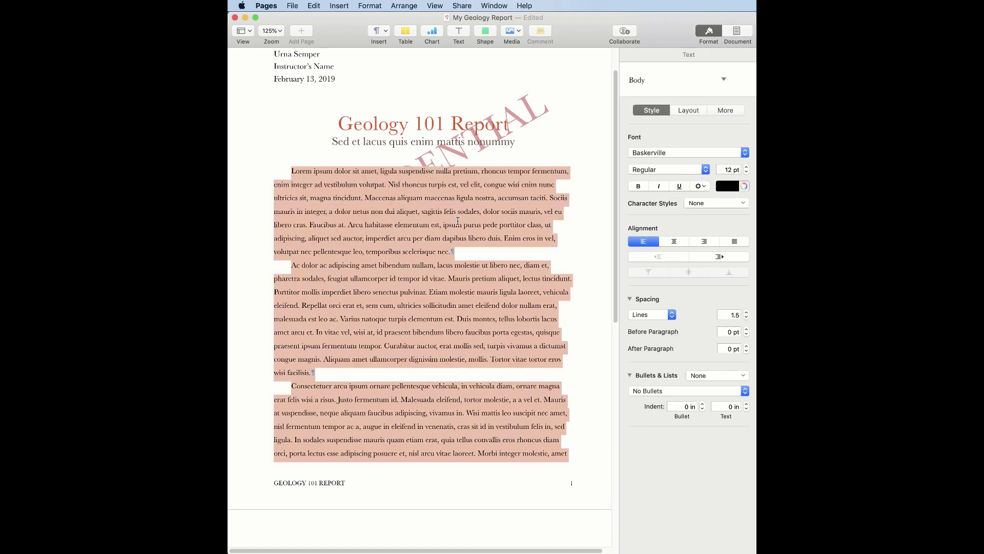
Select the CONFIDENTIAL watermark object and delete it from the report.
left_click(459, 222)
key("super+a")
left_click(515, 117)
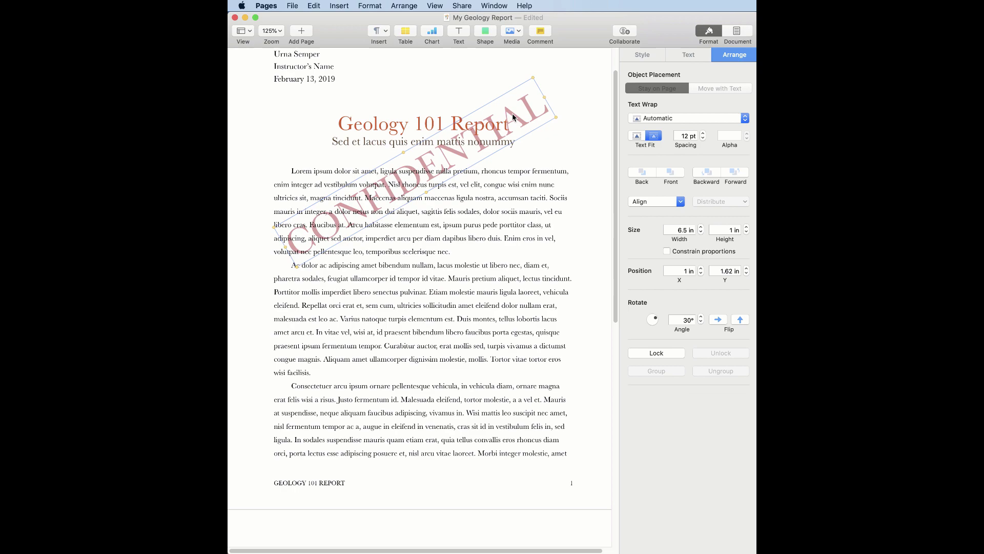
key("Delete")
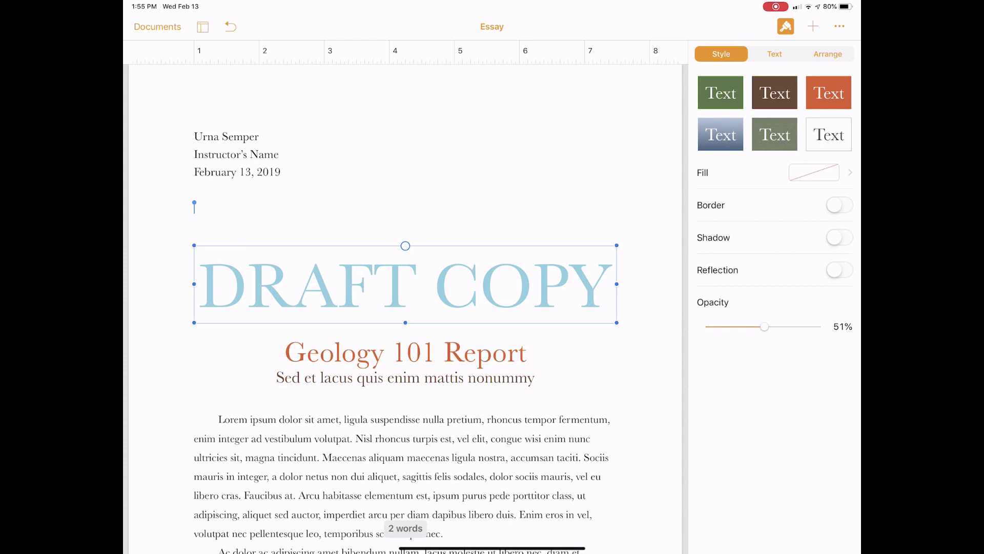
Cut the DRAFT COPY text box from the Essay and bring up the More options list.
left_click(397, 290)
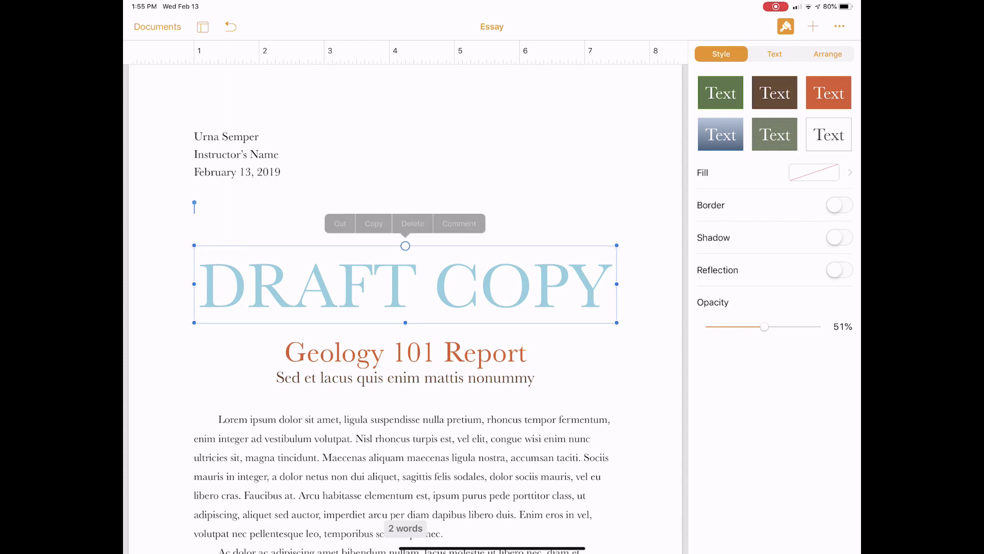
left_click(339, 223)
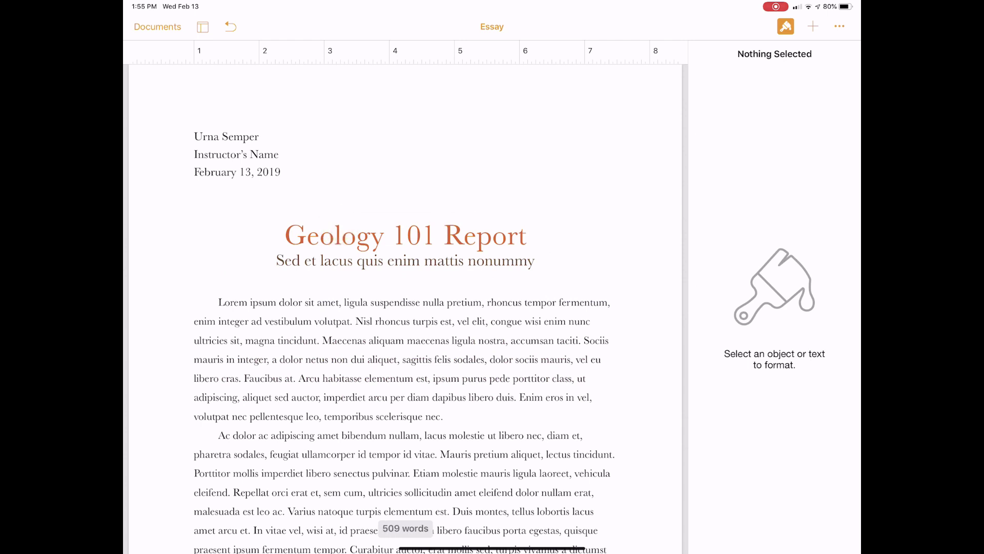
left_click(840, 26)
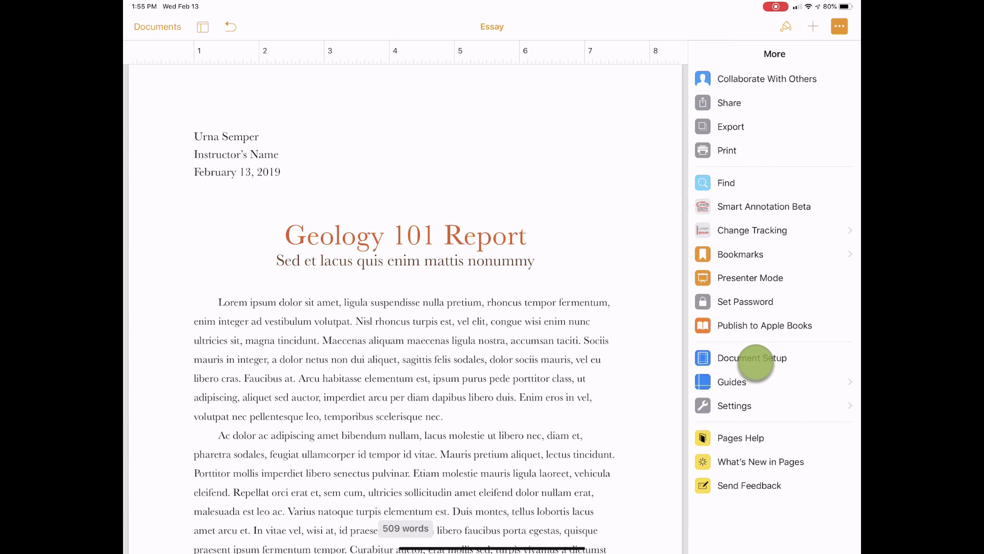
Paste DRAFT COPY onto the document master and centre it horizontally on the page.
left_click(752, 358)
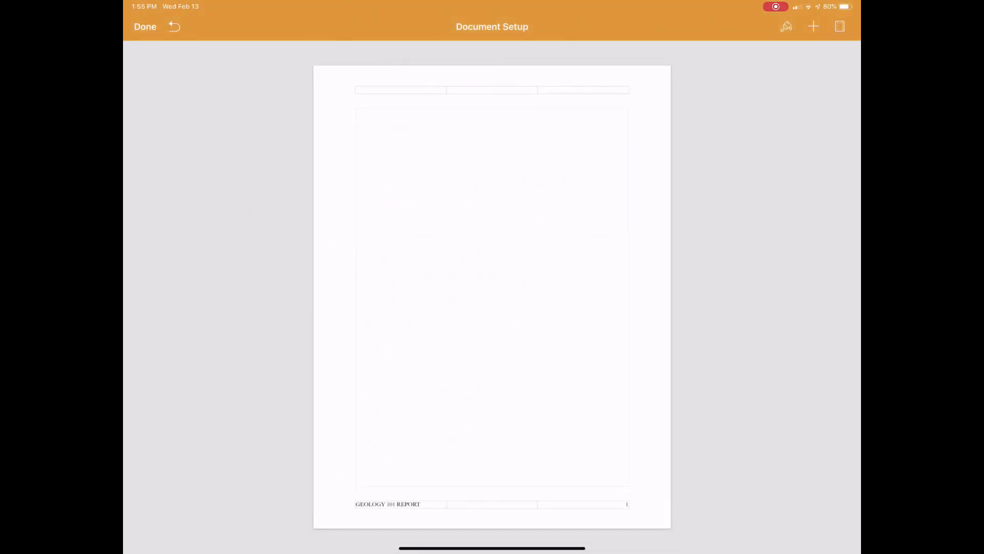
left_click(484, 231)
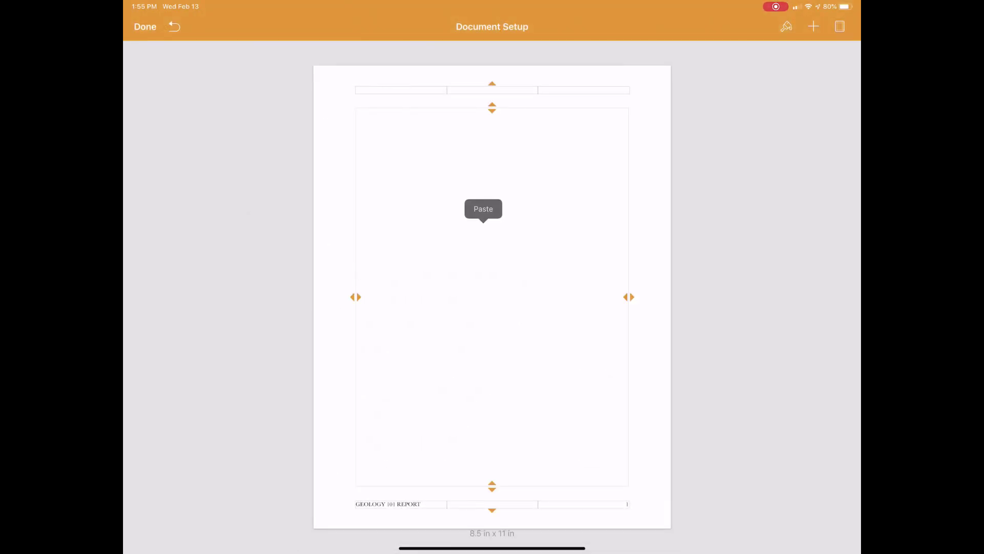
left_click(484, 210)
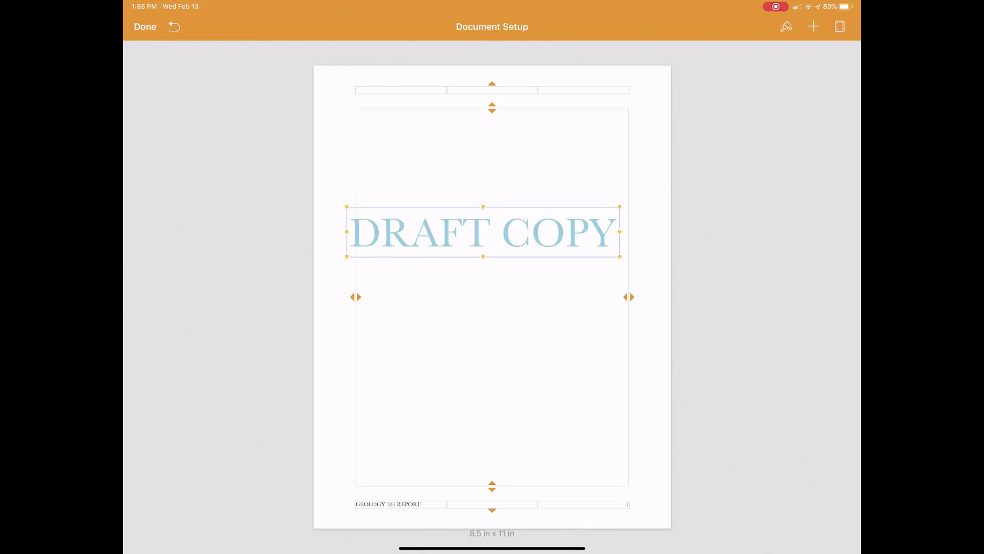
left_click_drag(483, 231, 492, 233)
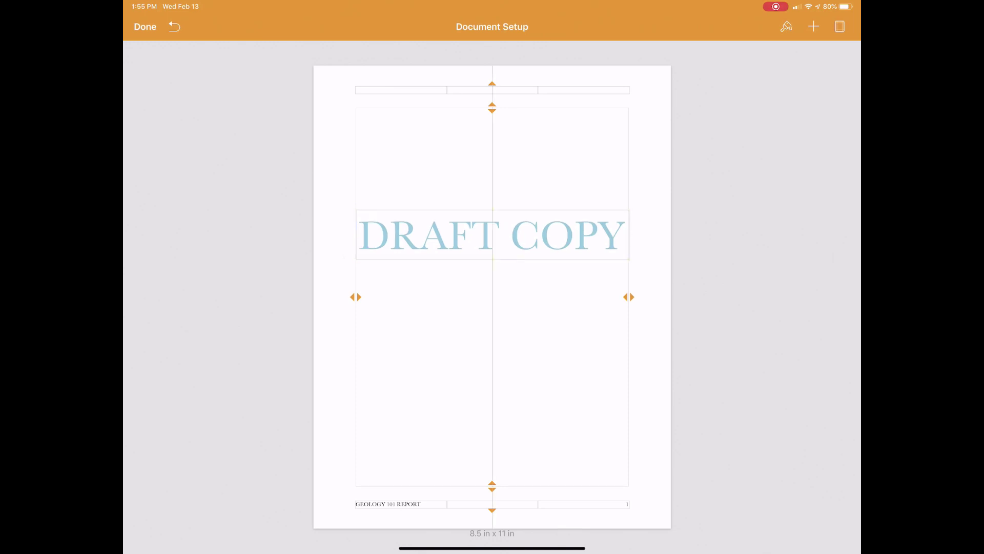
left_click_drag(492, 235, 492, 235)
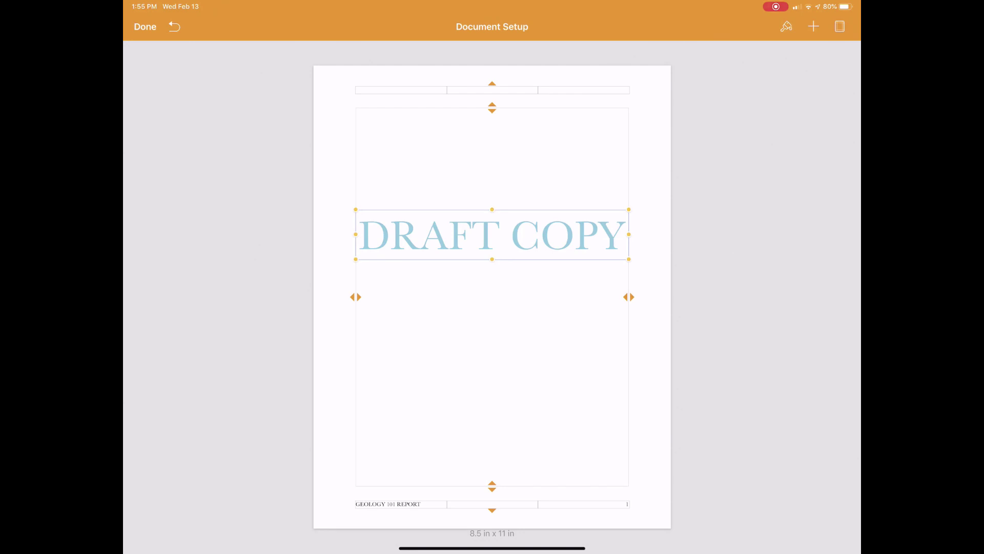
Rotate DRAFT COPY to about 36° diagonal and move it down toward the page centre.
left_click_drag(608, 234, 596, 173)
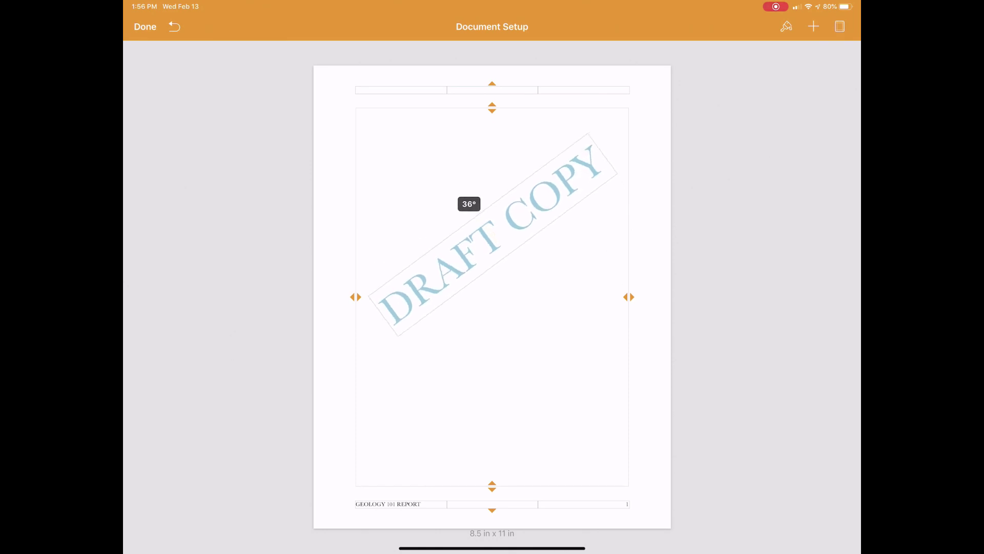
left_click_drag(596, 173, 592, 154)
left_click_drag(492, 235, 492, 288)
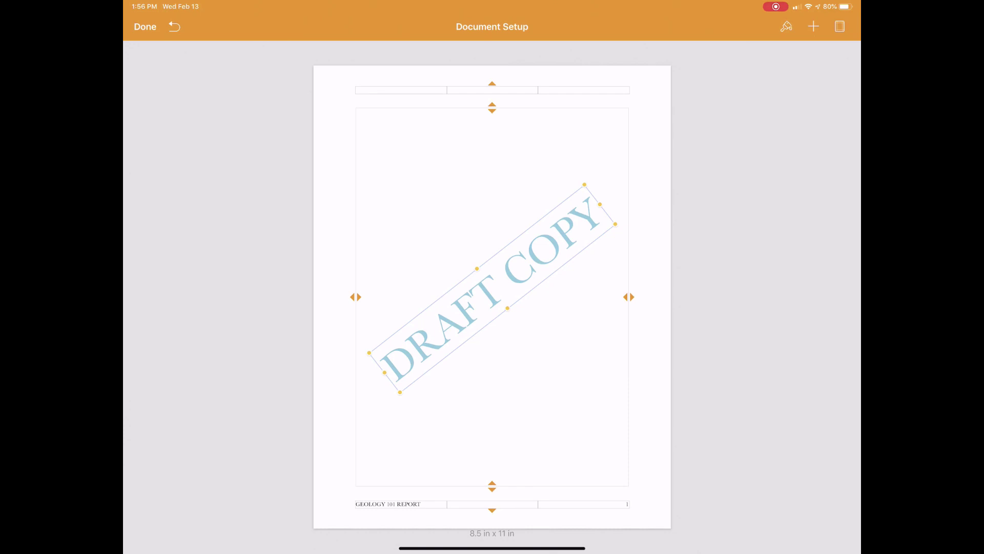
Leave Document Setup to check the Essay pages, then return to the document master.
left_click(145, 27)
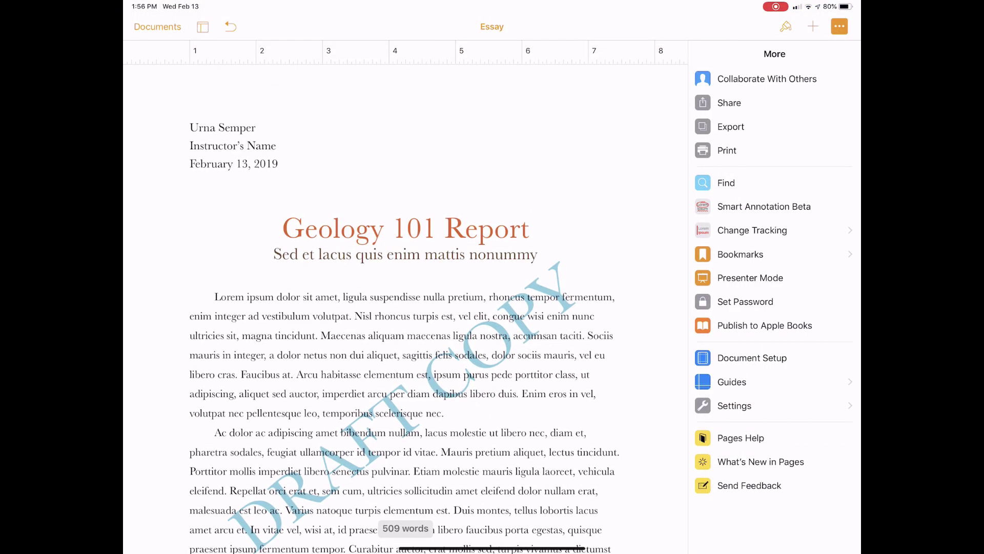
scroll(406, 307, "down", 10)
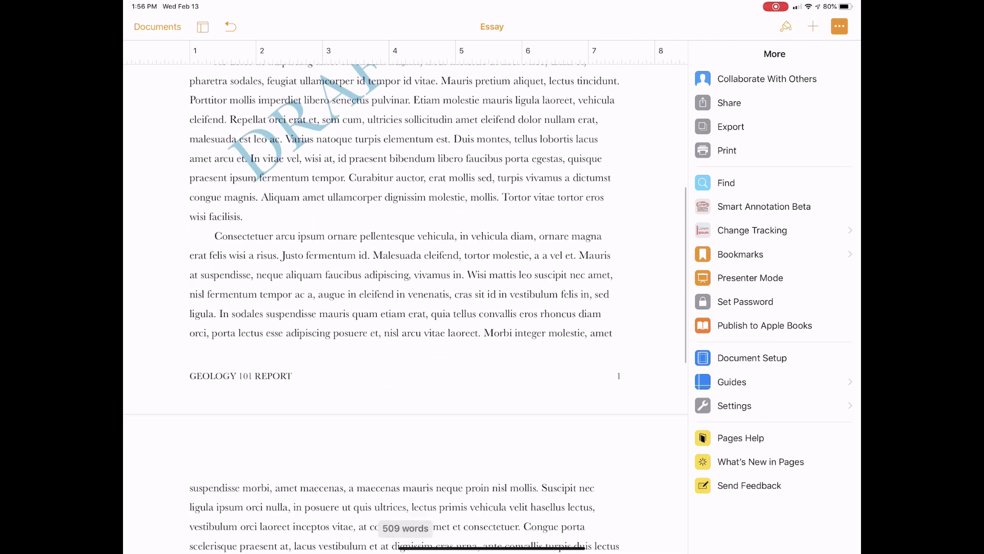
scroll(405, 308, "down", 2)
scroll(405, 308, "down", 2)
scroll(405, 308, "down", 2)
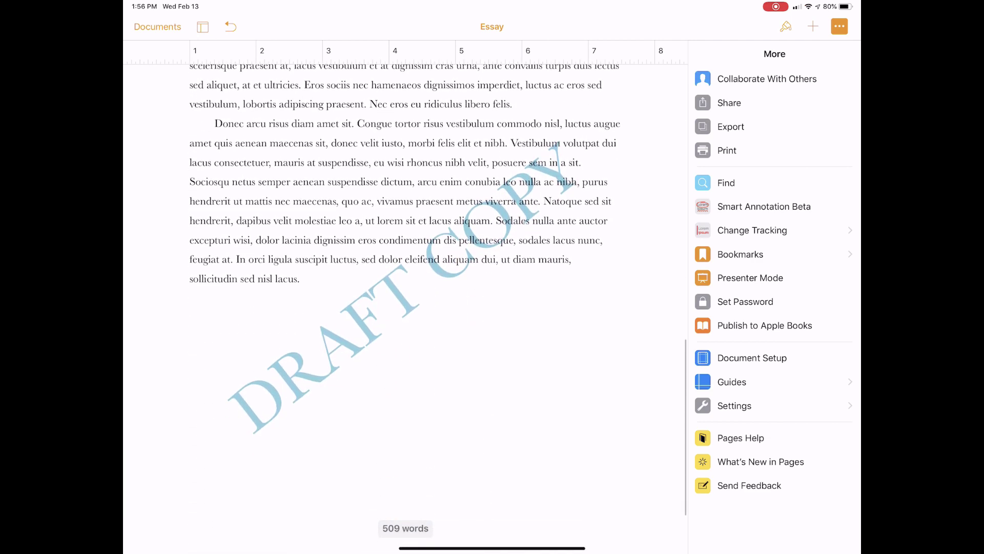
scroll(406, 308, "down", 1)
scroll(406, 308, "up", 2)
scroll(405, 307, "up", 2)
scroll(405, 308, "up", 2)
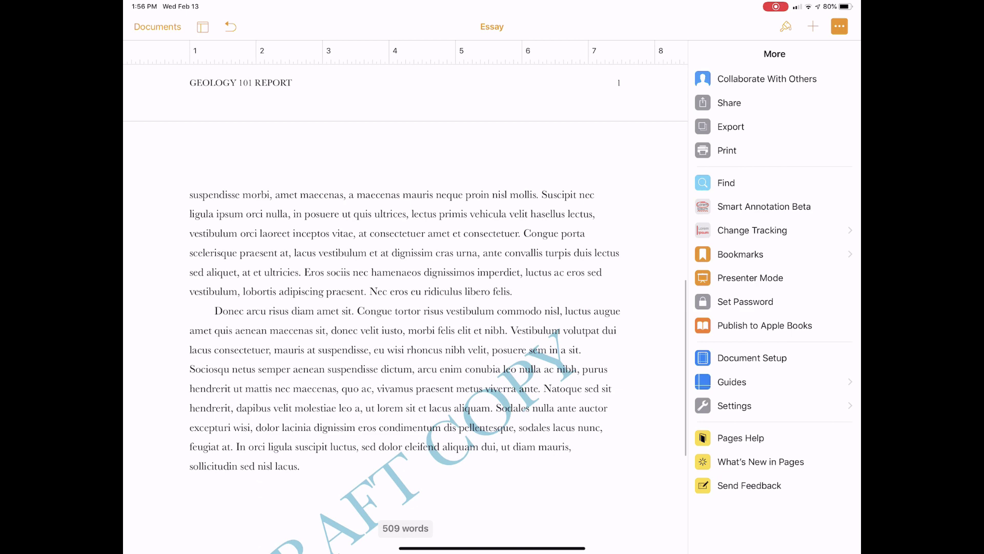
scroll(405, 308, "up", 2)
scroll(406, 308, "up", 8)
left_click(750, 359)
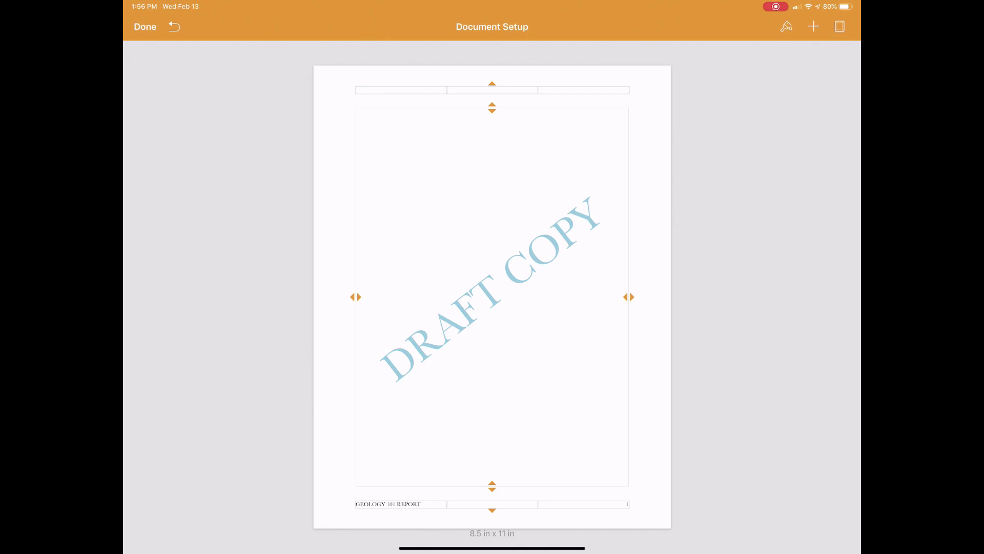
Delete the DRAFT COPY text box from the document master.
left_click(467, 312)
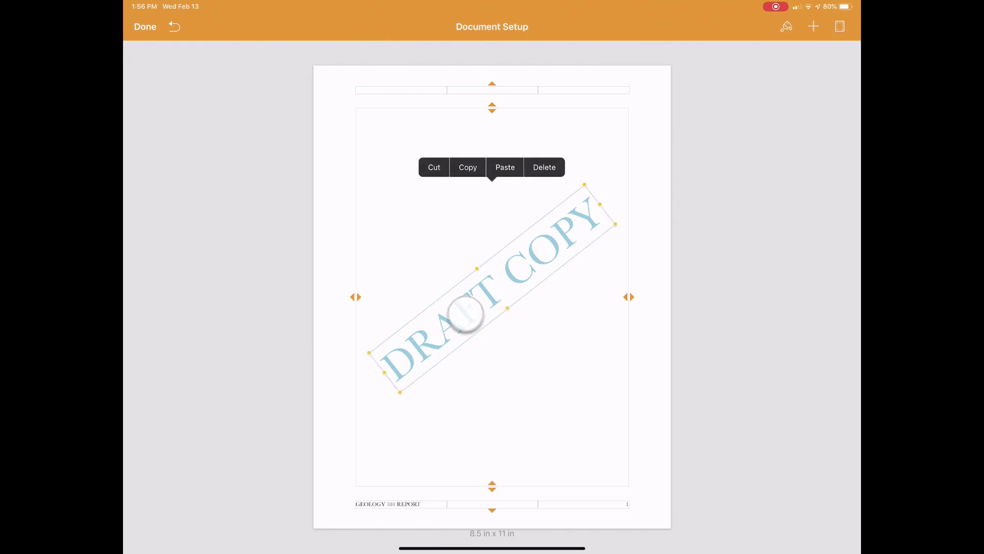
left_click(545, 168)
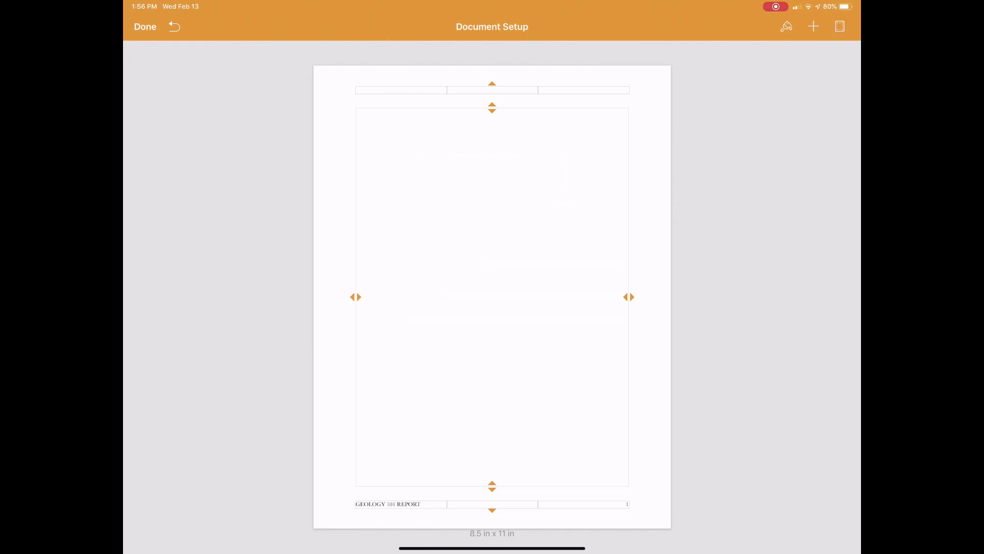